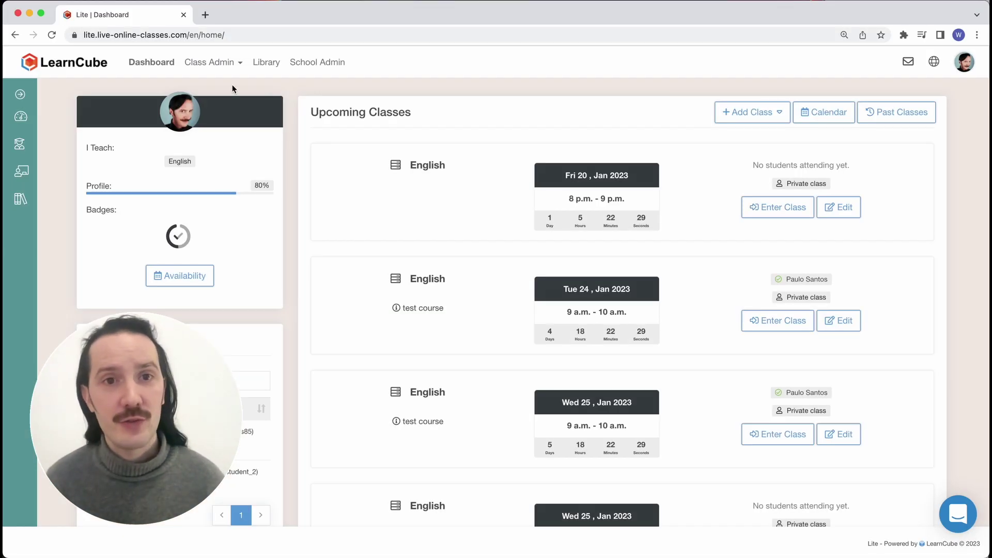
# Expand the left sidebar so the Admin Dashboard, Students, Teachers and Library links show their labels
pyautogui.click(21, 94)
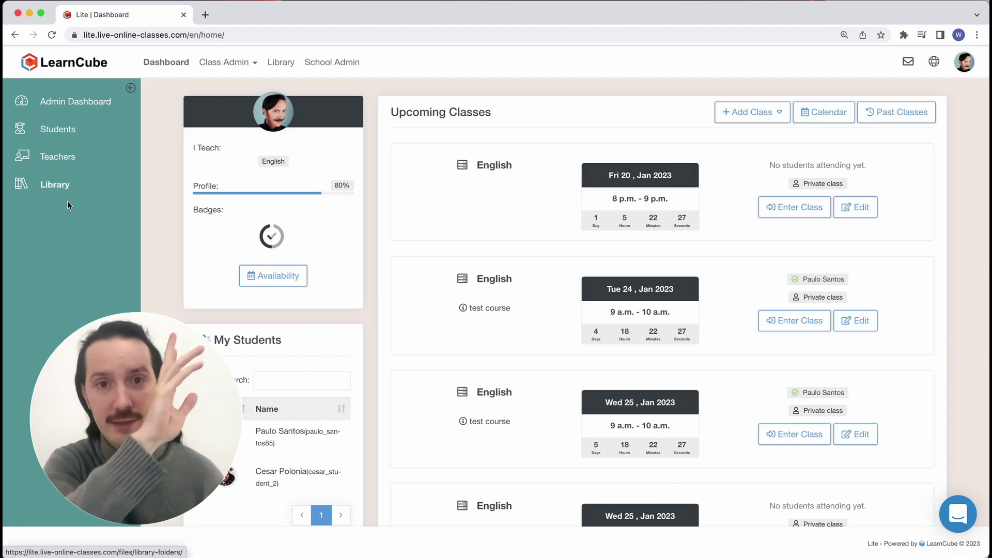
# Open the Library to view My Folders, including the empty Example Folder
pyautogui.click(64, 189)
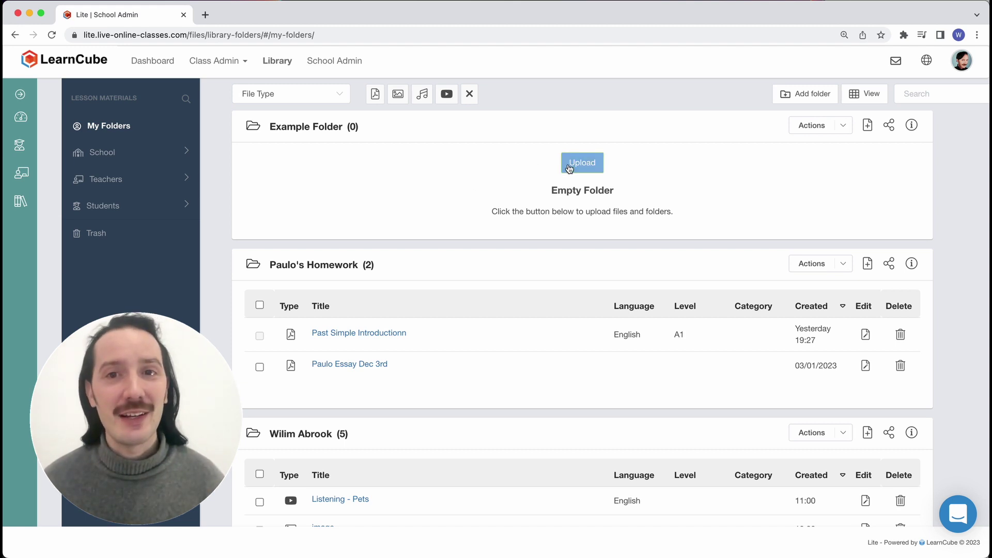
# Queue Grammar Exercise A1 01 to A1 04 from Finder for upload into Example Folder
pyautogui.click(569, 168)
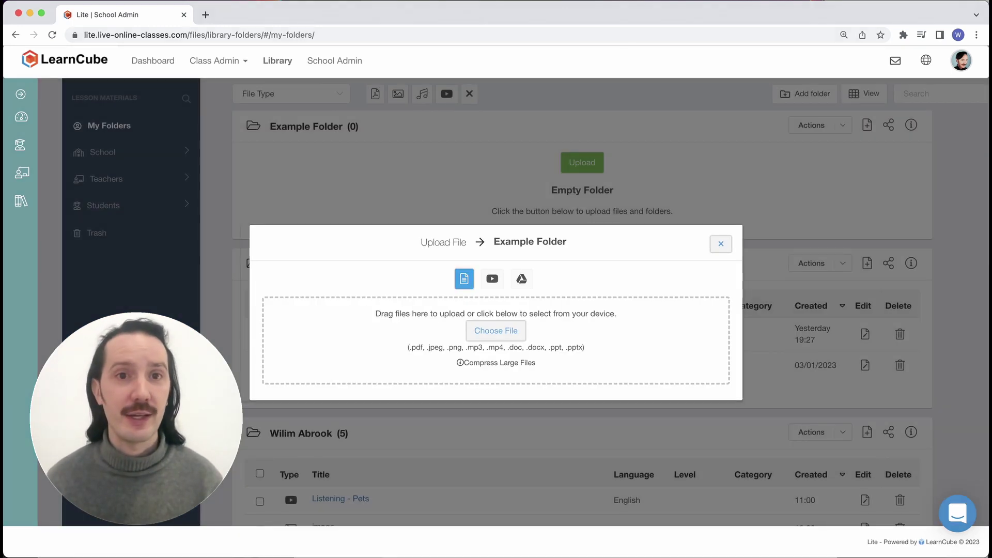
pyautogui.press('super+Tab')
pyautogui.moveTo(819, 178); pyautogui.dragTo(481, 342)
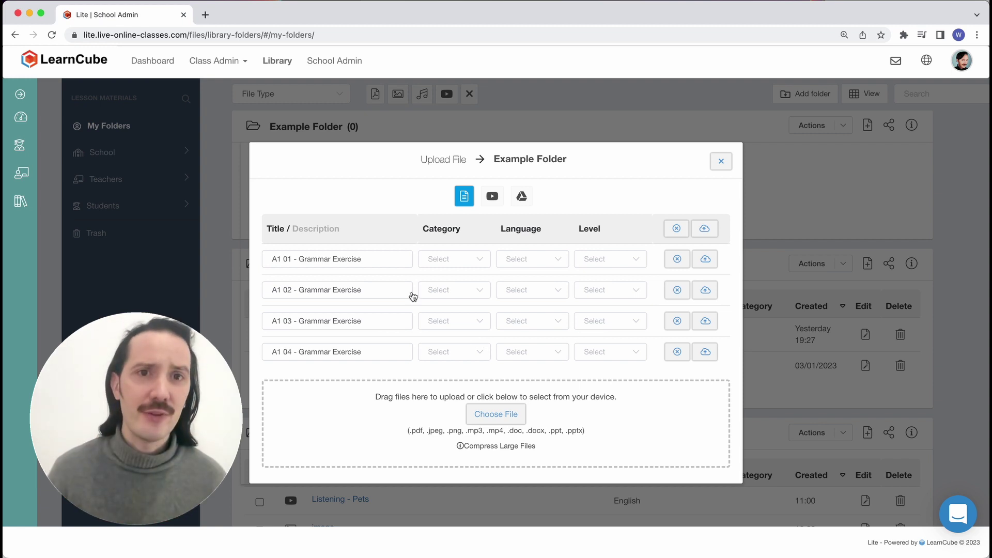
pyautogui.click(525, 259)
# Set the language of all four queued grammar exercises to English
pyautogui.write('eng')
pyautogui.click(536, 291)
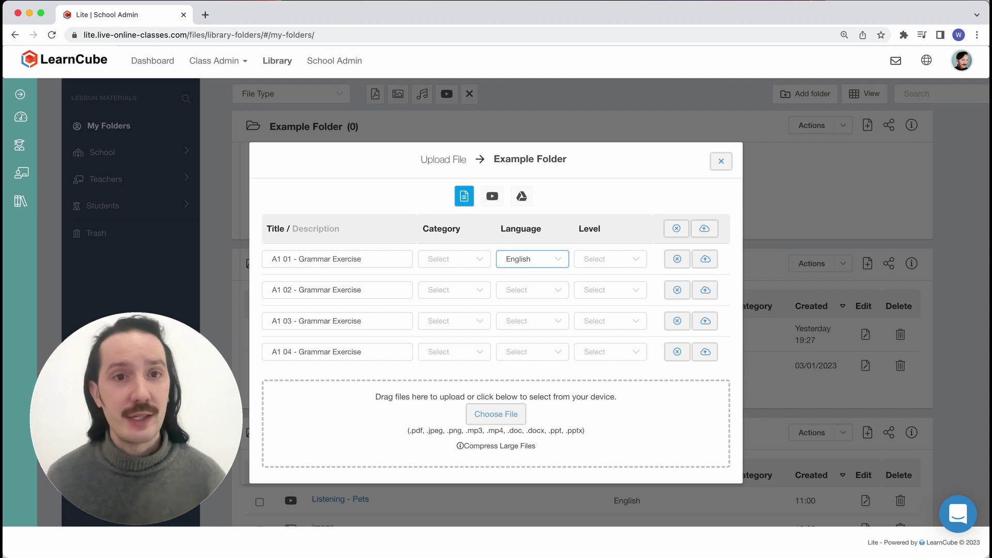
pyautogui.click(537, 290)
pyautogui.write('eng')
pyautogui.click(524, 321)
pyautogui.click(540, 322)
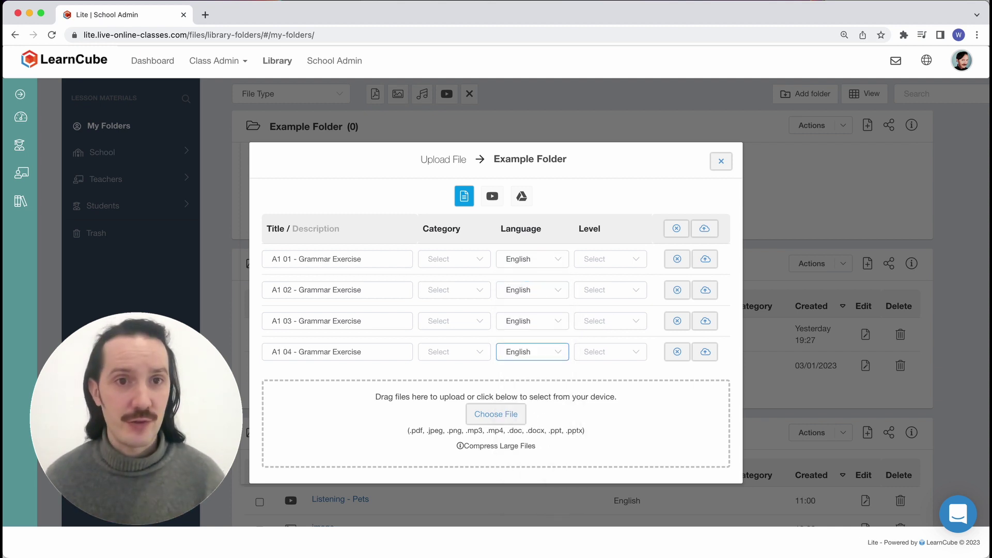
pyautogui.click(626, 260)
# Set all four exercises to level A1 and start uploading A1 01
pyautogui.click(611, 288)
pyautogui.click(602, 290)
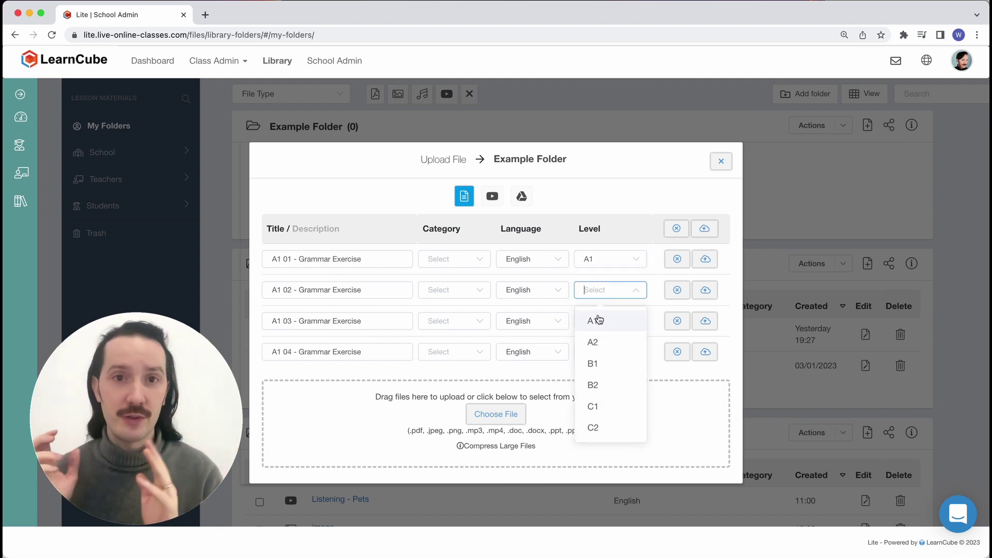
pyautogui.click(598, 321)
pyautogui.click(602, 319)
pyautogui.click(596, 357)
pyautogui.click(600, 353)
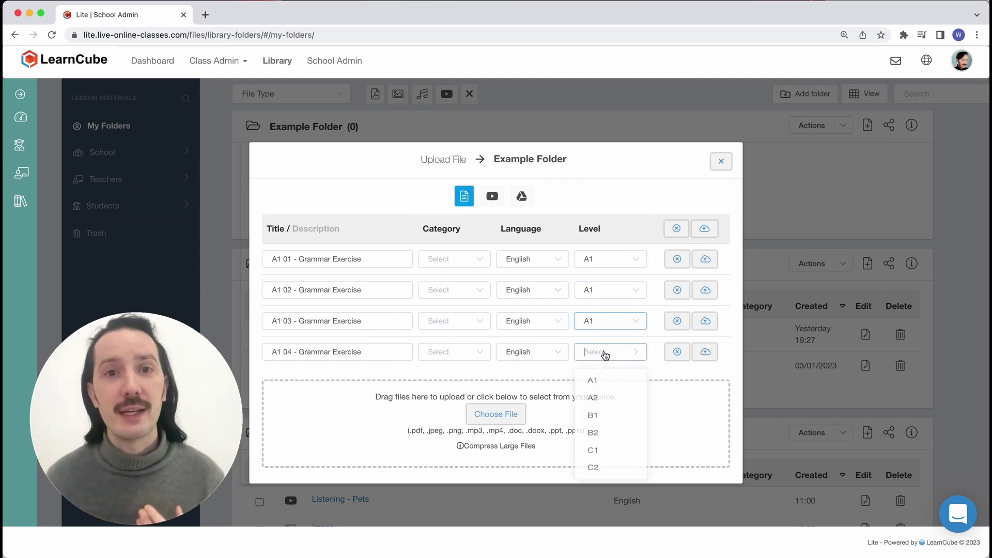
pyautogui.click(596, 382)
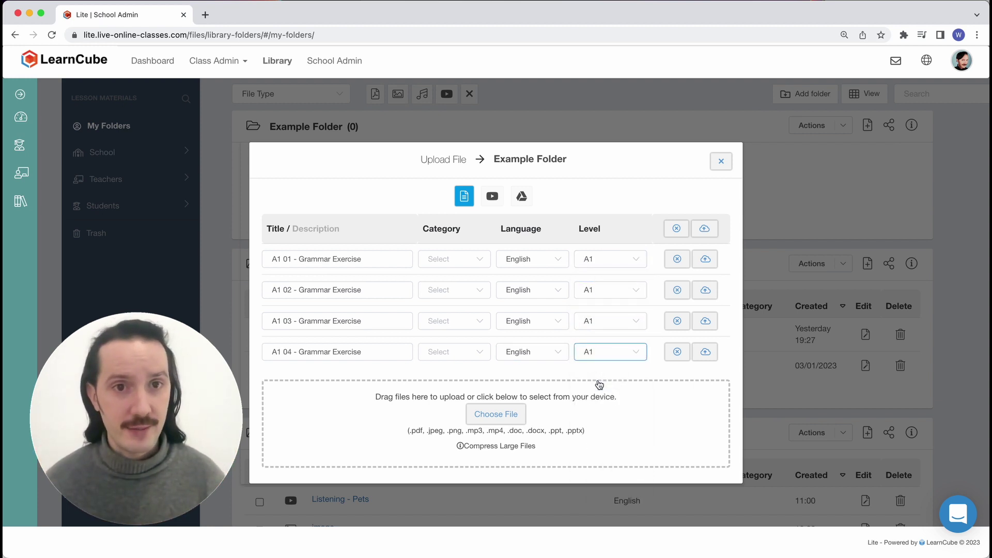
pyautogui.click(706, 259)
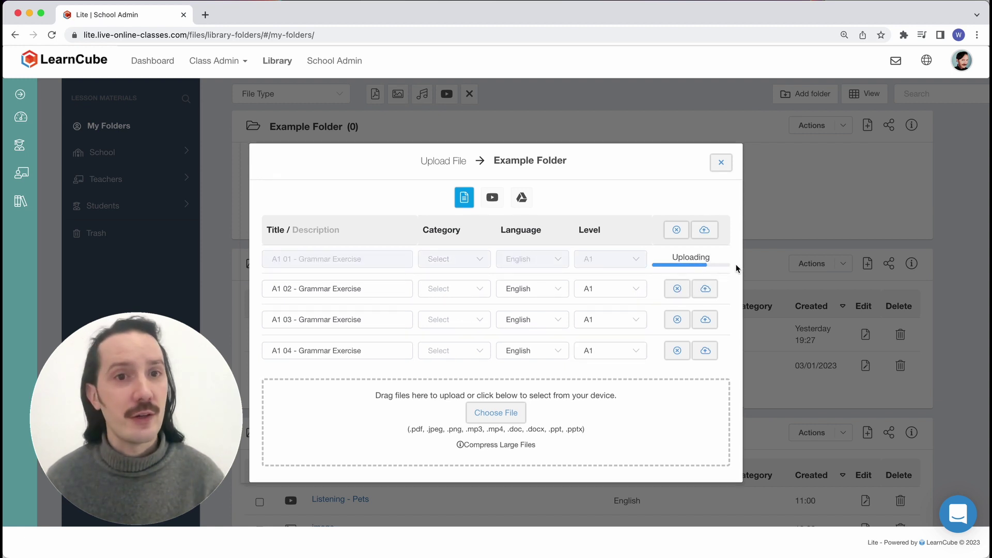
# Upload the remaining three exercises with Upload All and close the upload window
pyautogui.click(710, 228)
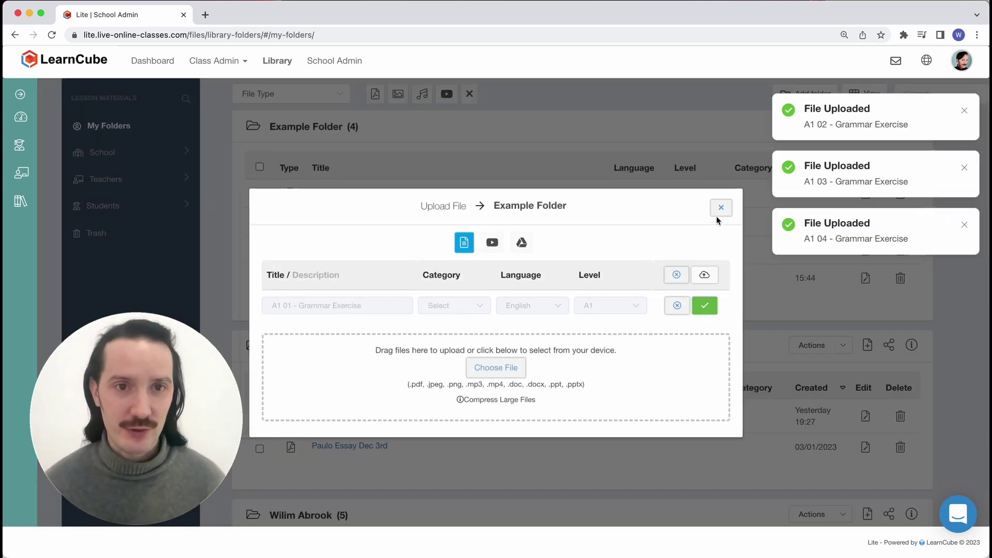
pyautogui.click(720, 212)
pyautogui.scroll(-3, 389, 301)
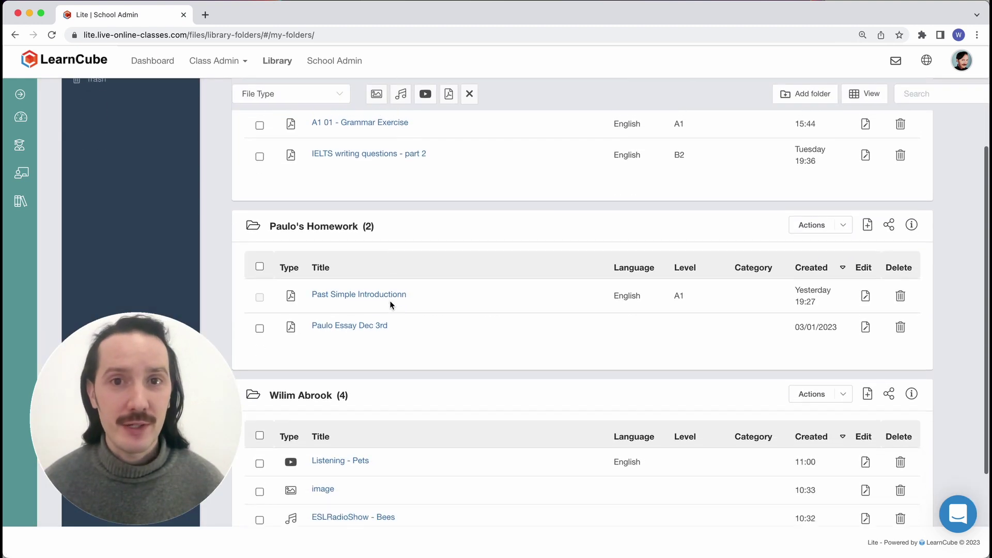
# Show the preview and properties panel for IELTS writing questions - part 2
pyautogui.click(364, 153)
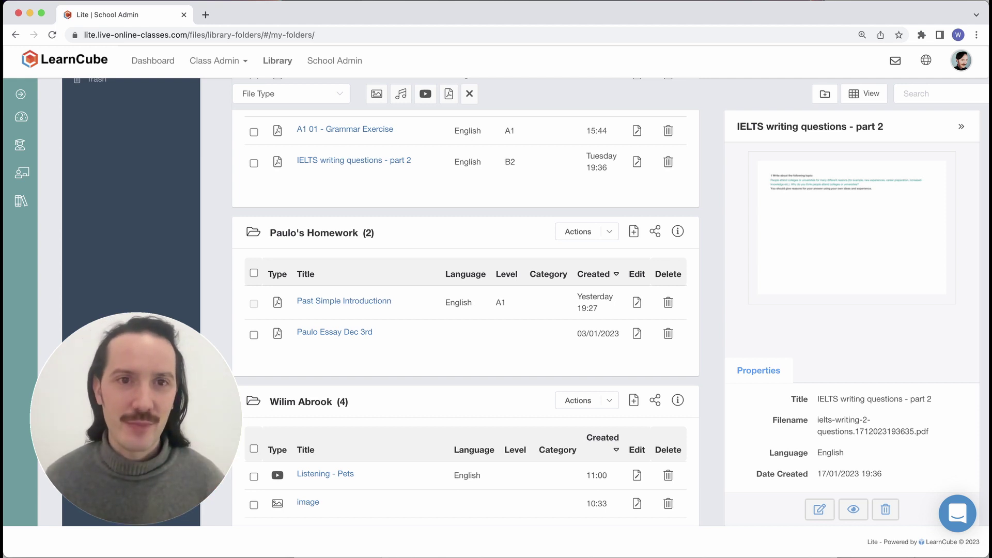
# Preview pages 1 to 3 of the IELTS file, then open its edit window
pyautogui.click(853, 510)
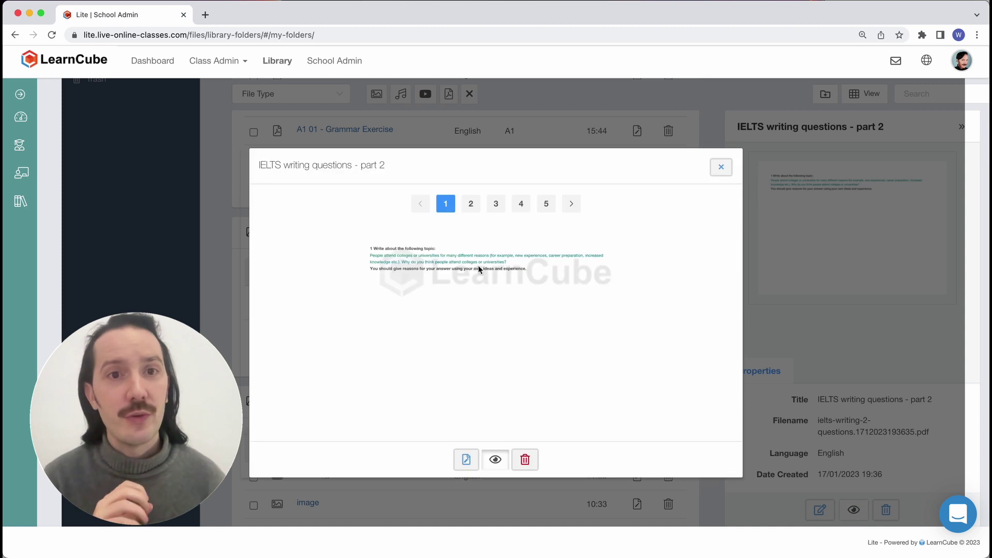
pyautogui.click(465, 202)
pyautogui.click(495, 203)
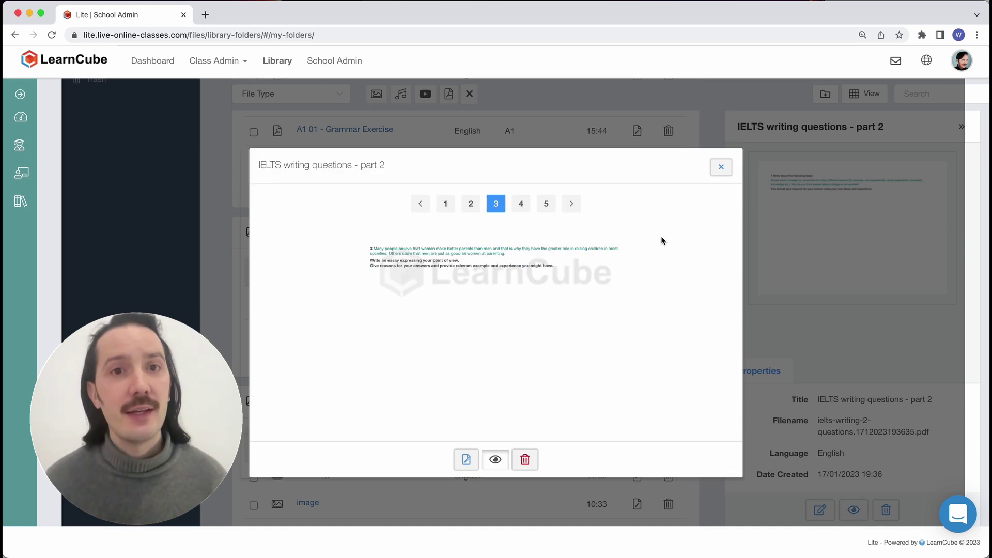
pyautogui.click(721, 166)
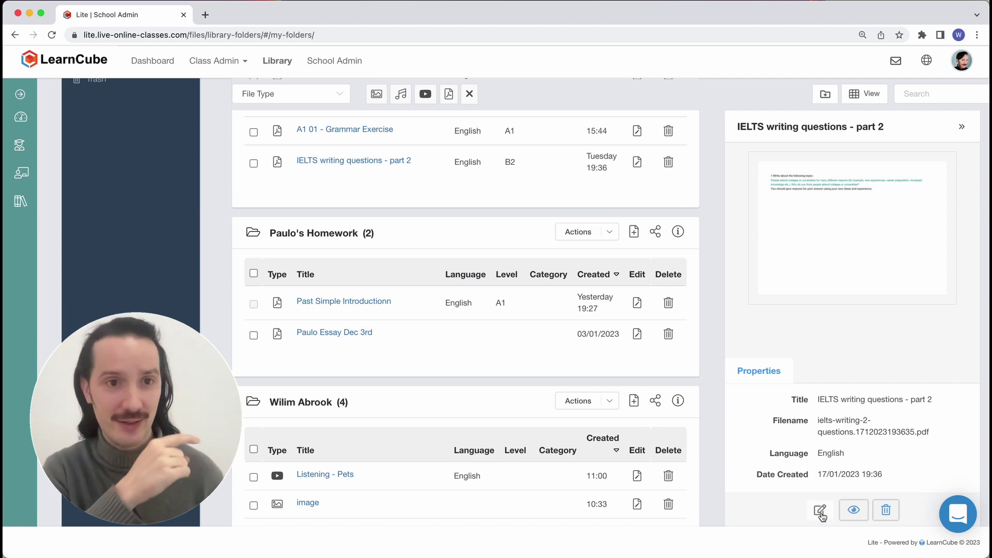
pyautogui.click(635, 169)
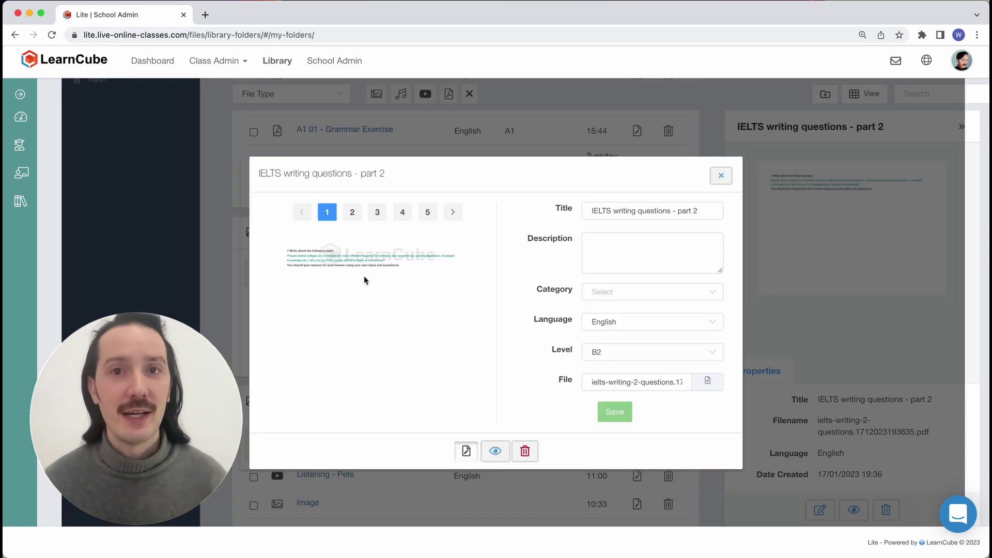
# Page through the edit preview to page 3 of the IELTS file
pyautogui.click(353, 214)
pyautogui.click(377, 214)
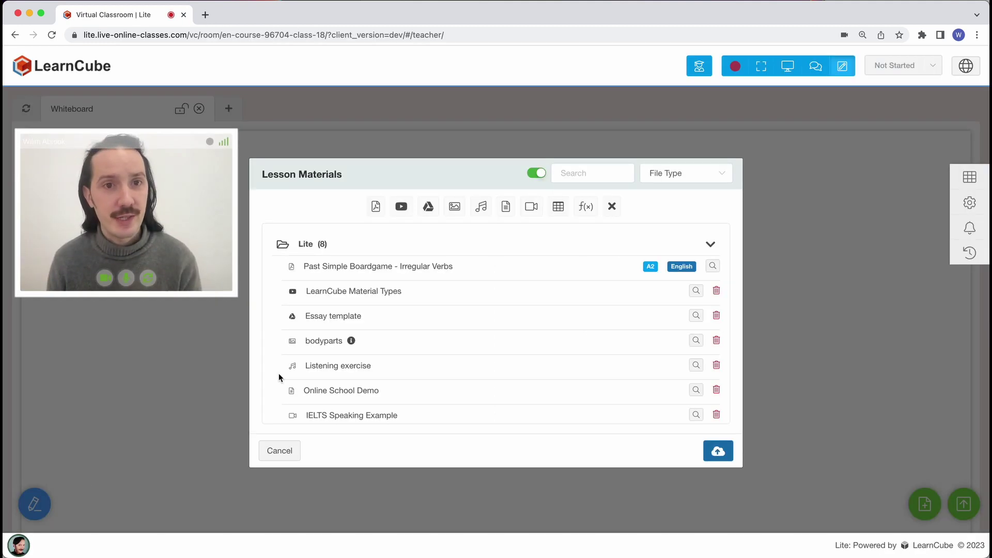
pyautogui.moveTo(351, 343)
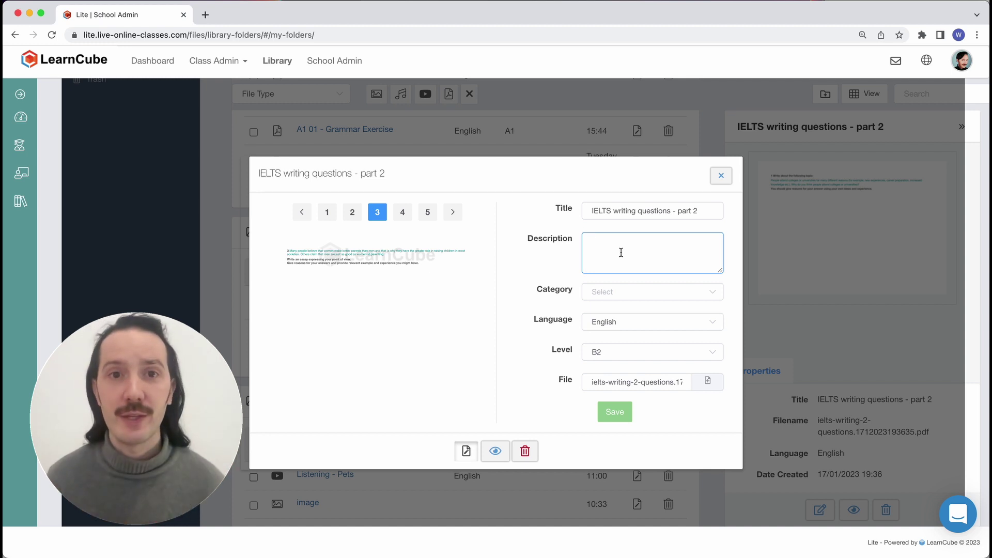
# Add dash-prefixed keywords, including parenting and gender roles, to the IELTS file's description
pyautogui.write('university education cooking food')
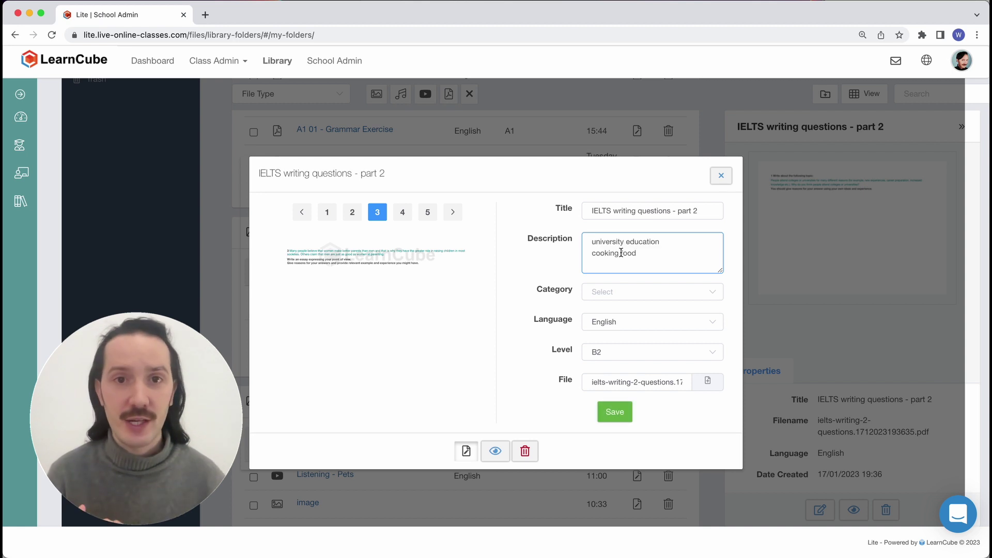
pyautogui.write('parenting')
pyautogui.press('Return')
pyautogui.write('gender roles')
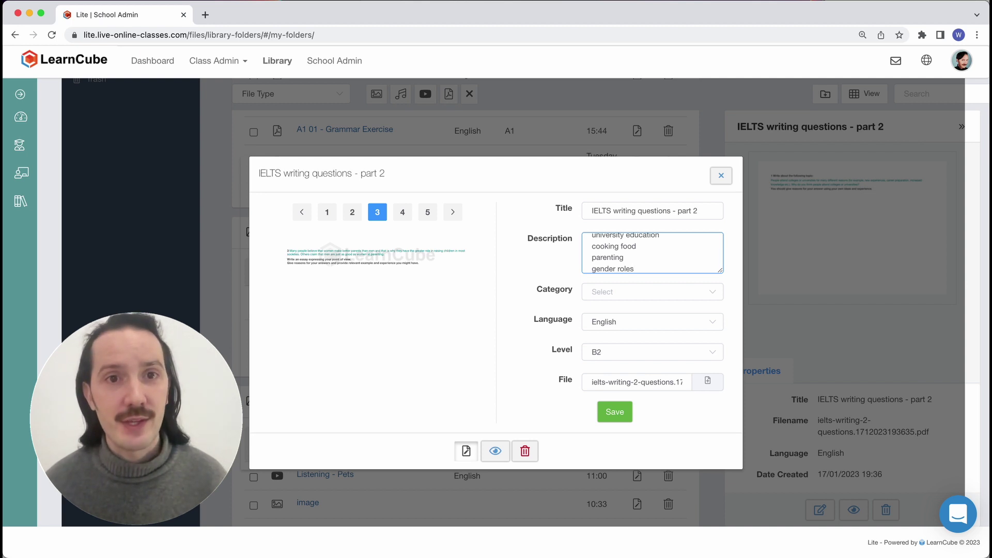
pyautogui.scroll(1, 591, 238)
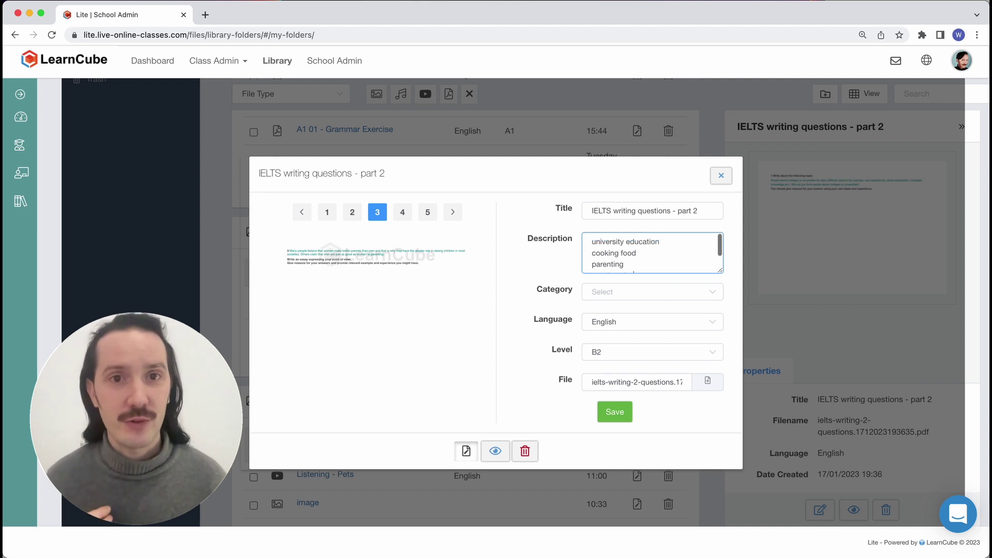
pyautogui.click(591, 242)
pyautogui.write('- -')
pyautogui.press('Right')
pyautogui.write('-')
pyautogui.press('End')
pyautogui.press('Right')
pyautogui.write('-')
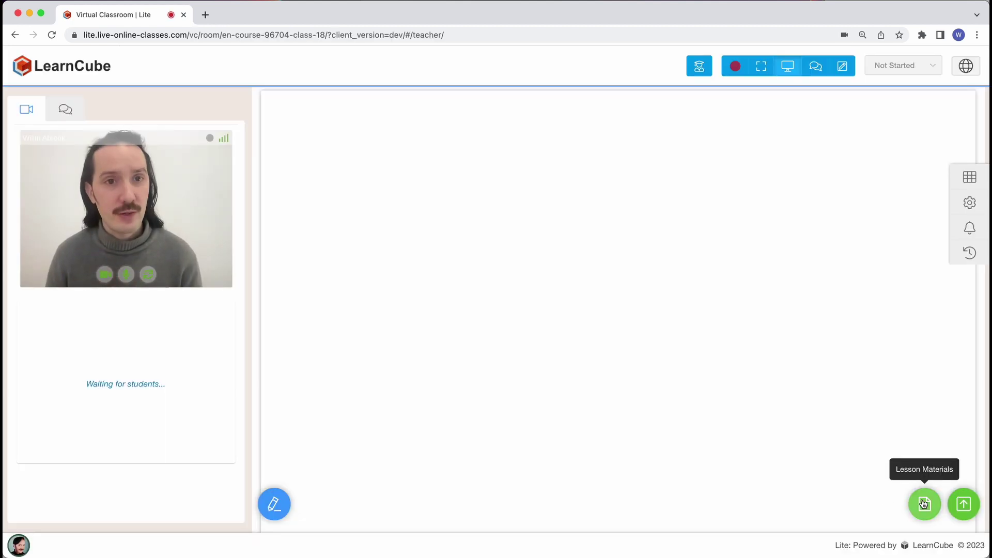
# Search the classroom's Lesson Materials for 'parent'
pyautogui.click(924, 503)
pyautogui.click(572, 170)
pyautogui.write('parent')
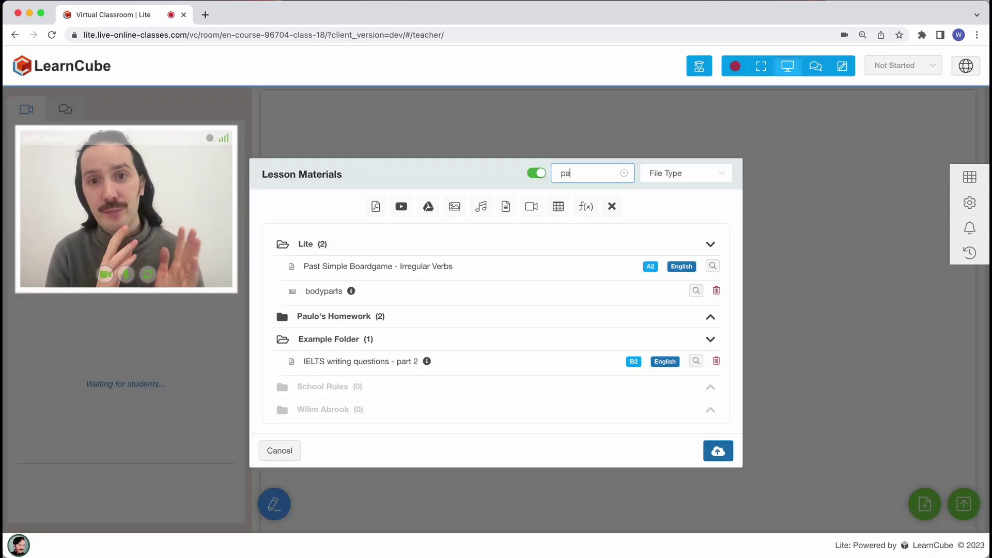